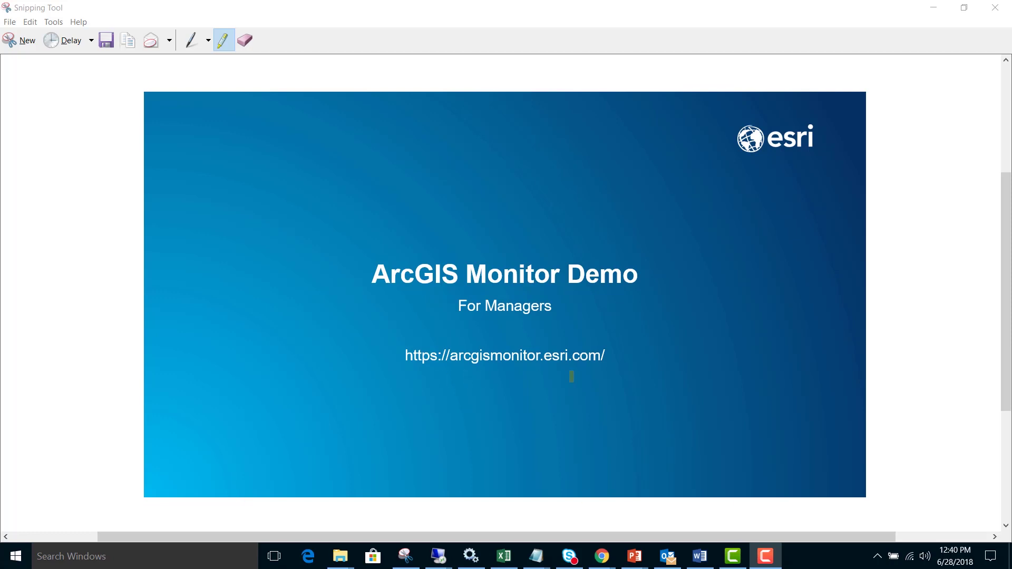
Dismiss the title slide and sign in to the demo site with the Demo credentials
click(934, 8)
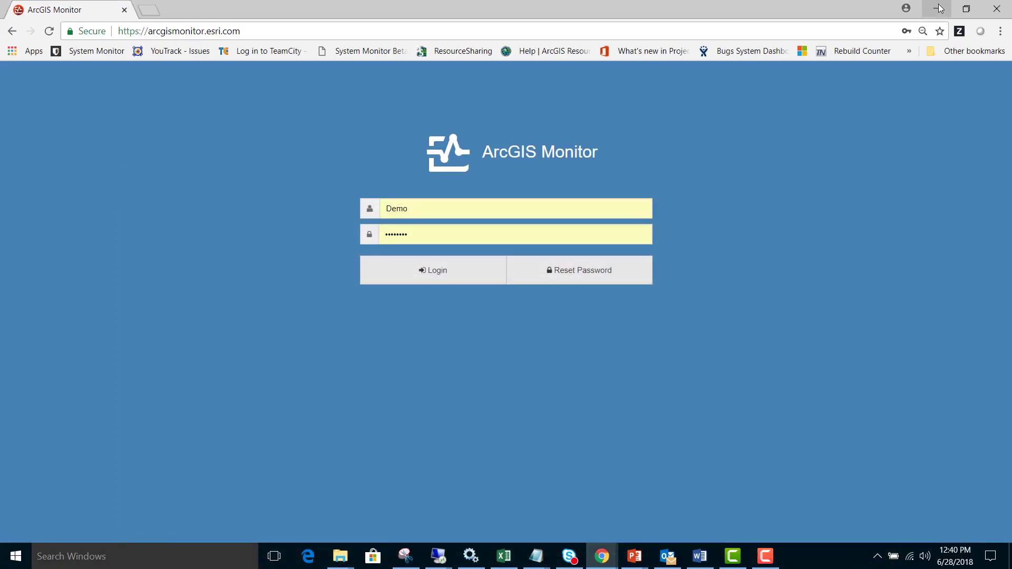
click(448, 272)
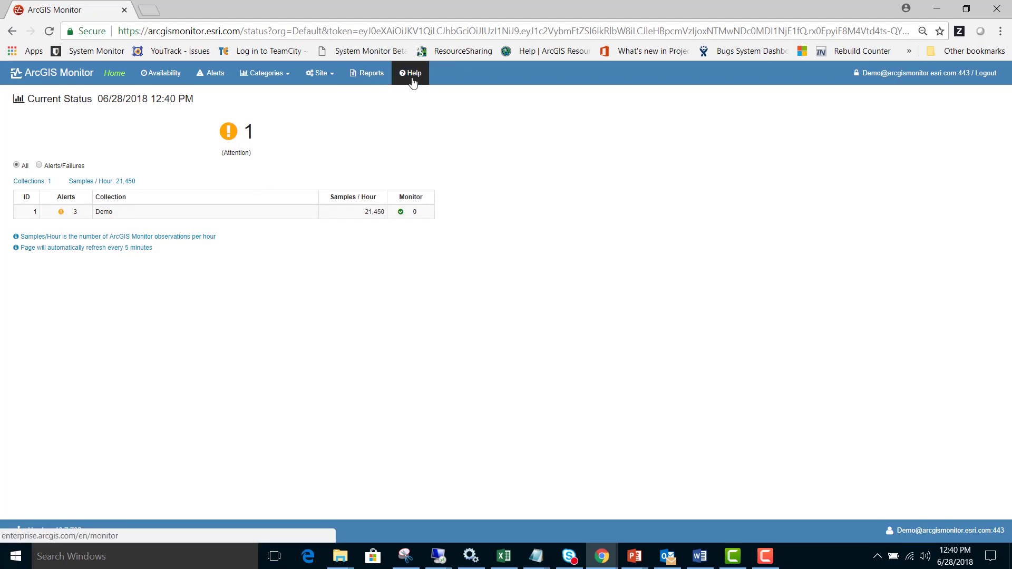
Open the Availability report for Demo and review the time range choices, keeping Today
click(163, 74)
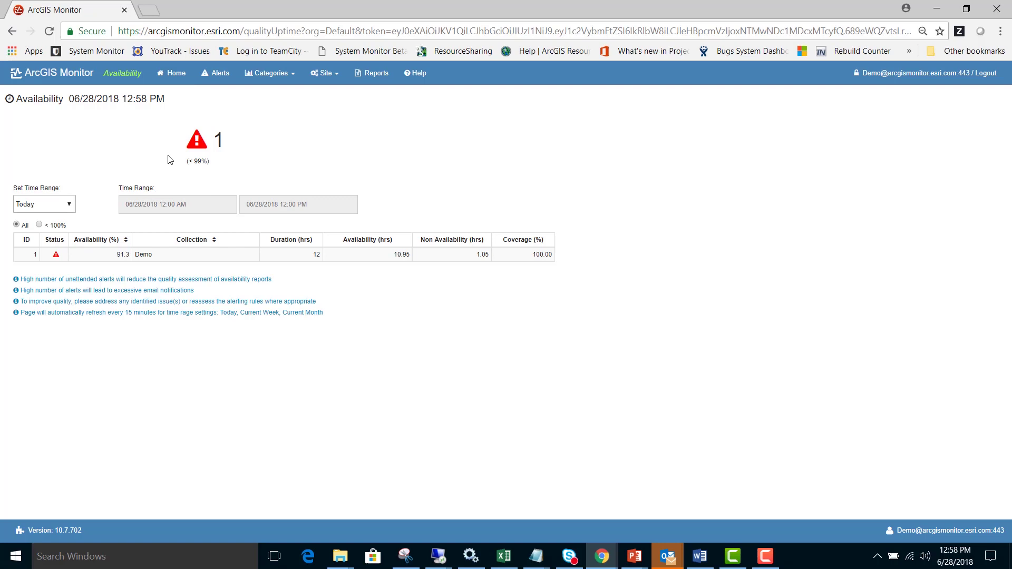
click(69, 204)
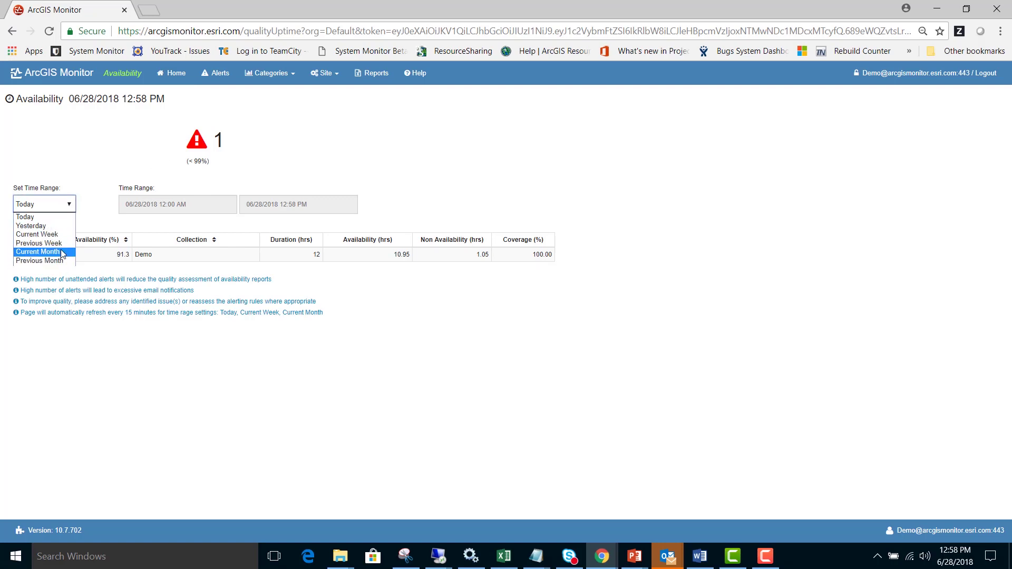
click(100, 195)
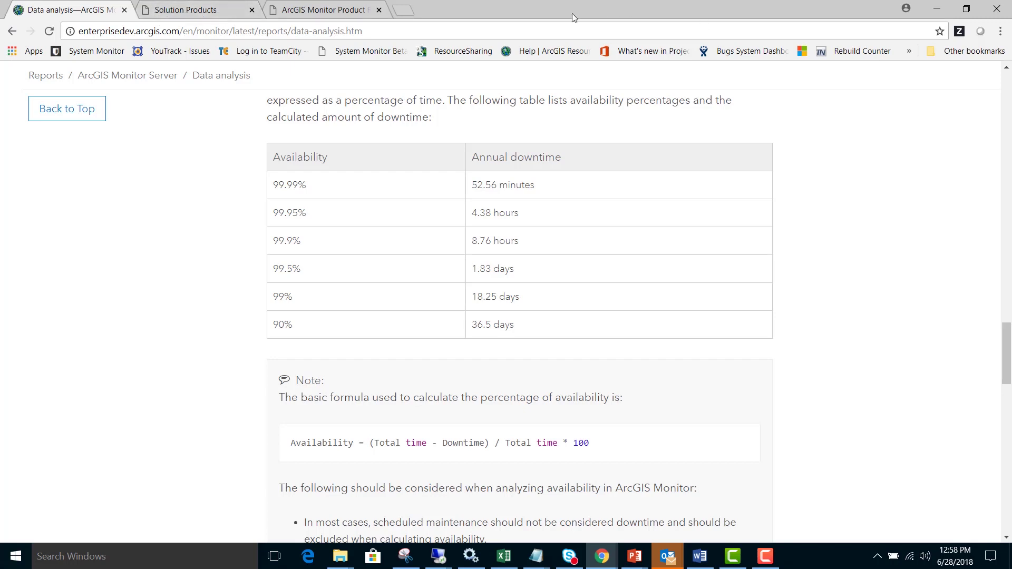
Drag the documentation browser window to the right to reveal the Monitor page
drag(554, 8, 1005, 46)
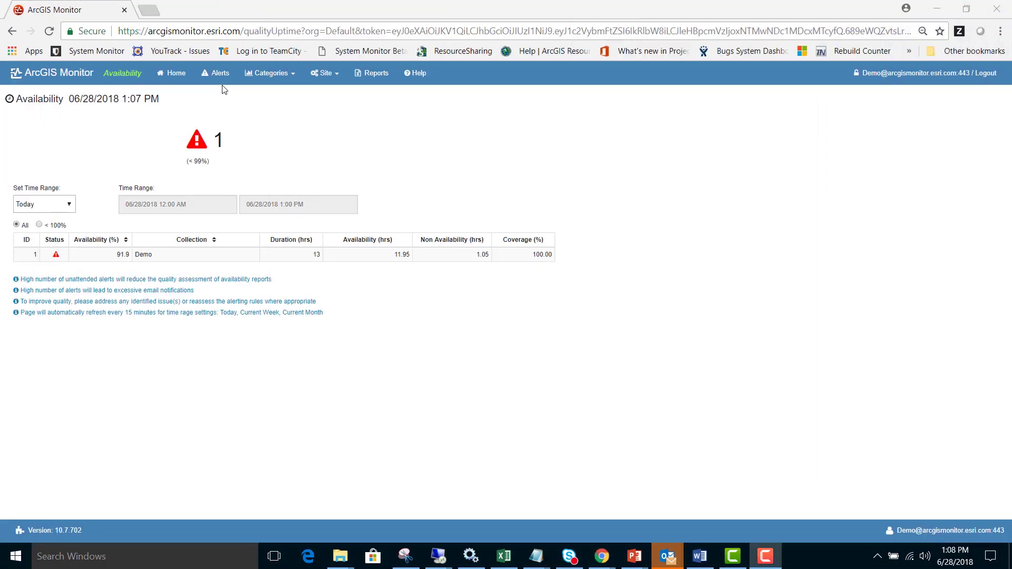